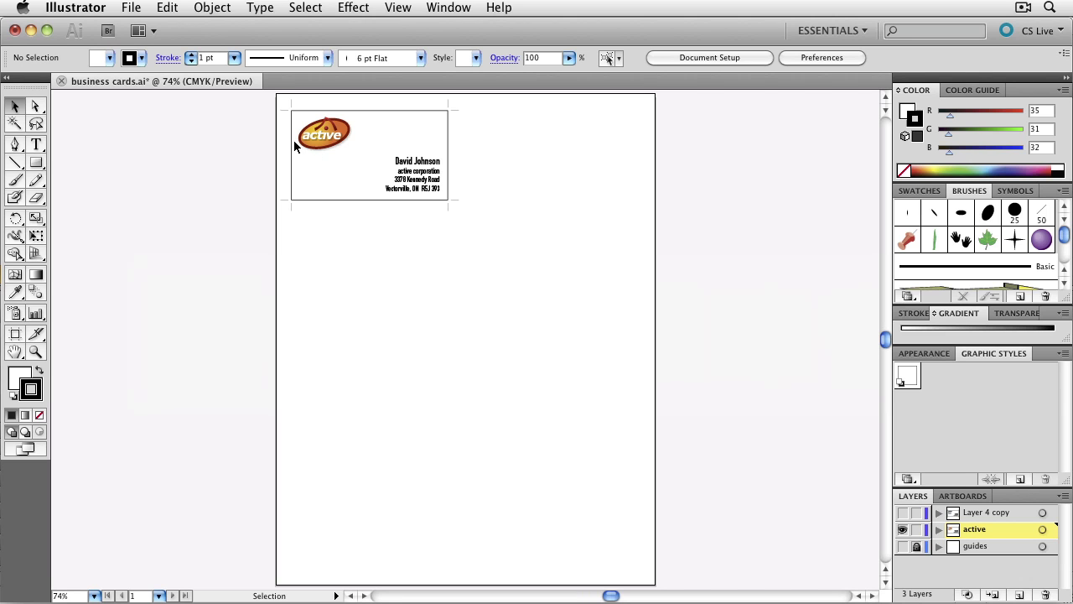
Duplicate the card downward with Cmd+D, then delete the three extra copies again.
{"action": "left_click", "coordinate": [310, 140]}
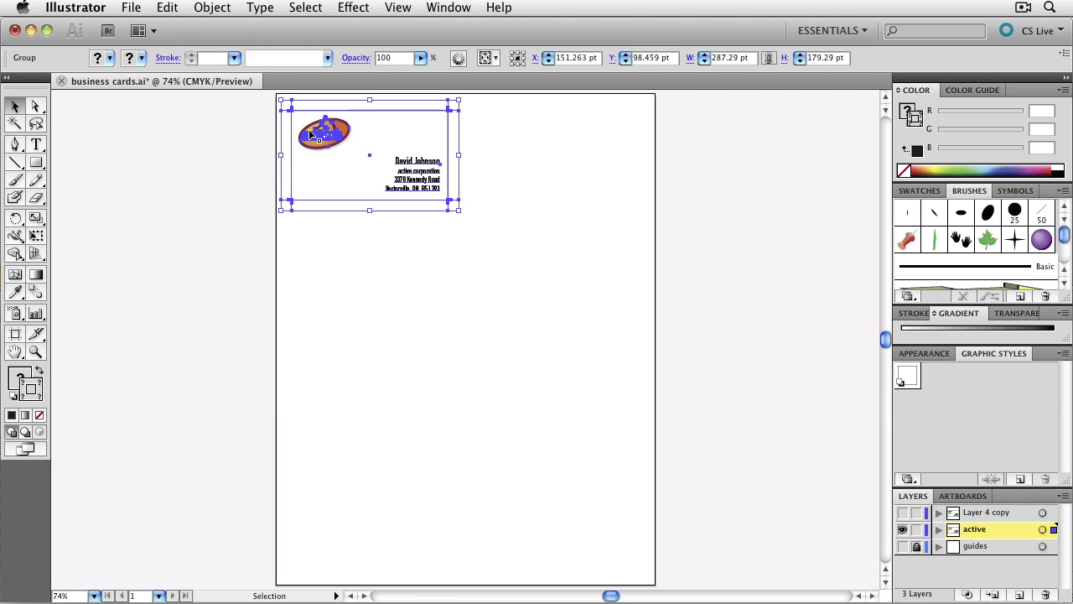
{"action": "left_click", "coordinate": [367, 248]}
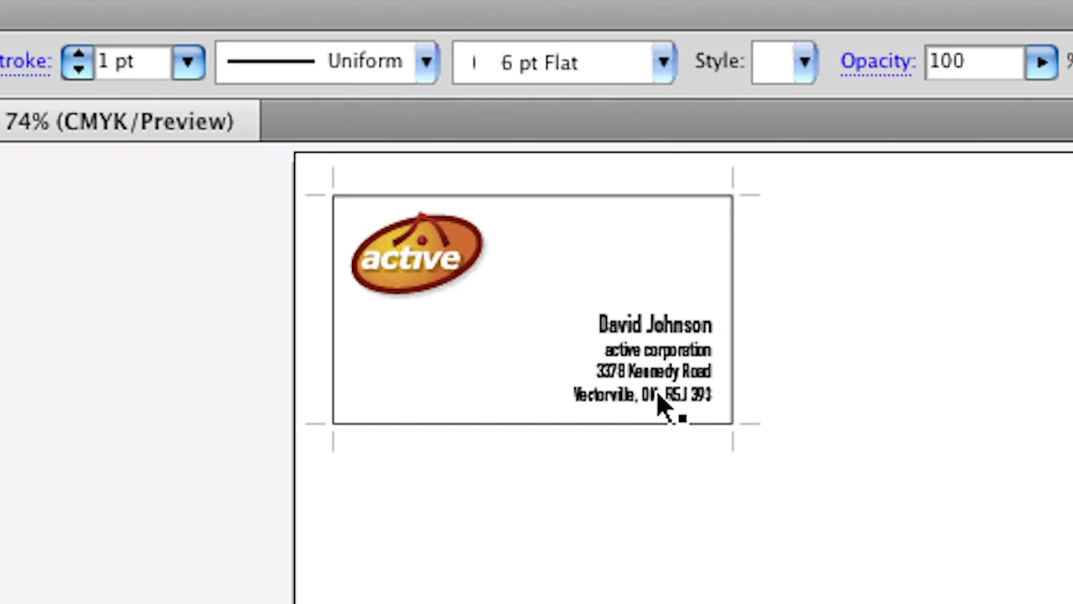
{"action": "left_click", "coordinate": [425, 258]}
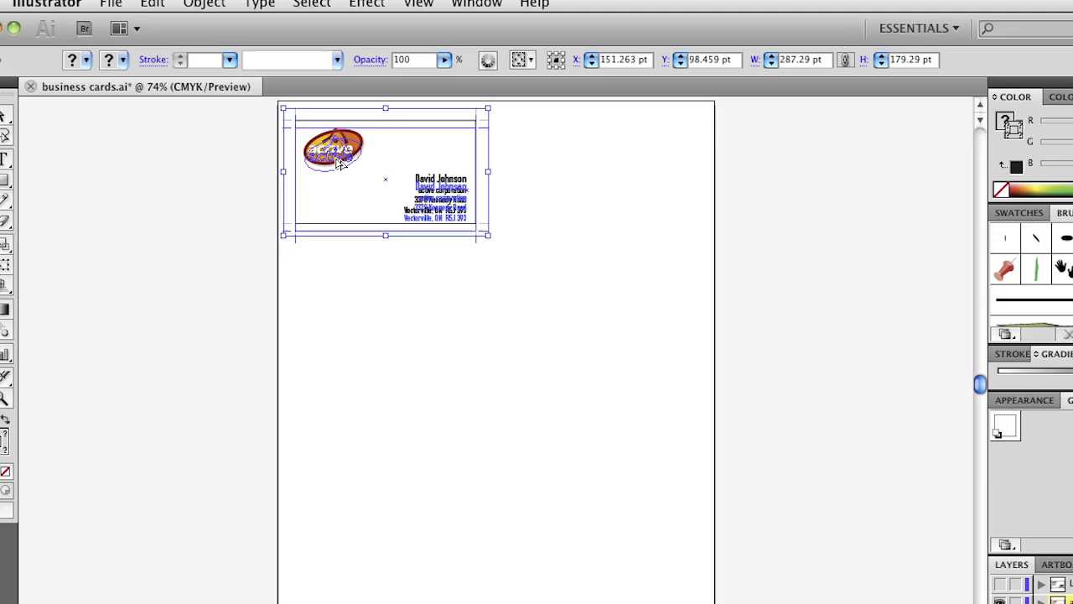
{"action": "left_click_drag", "start_coordinate": [423, 260], "coordinate": [432, 583]}
{"action": "left_click_drag", "start_coordinate": [330, 264], "coordinate": [329, 264]}
{"action": "key", "text": "super+d"}
{"action": "key", "text": "super+d"}
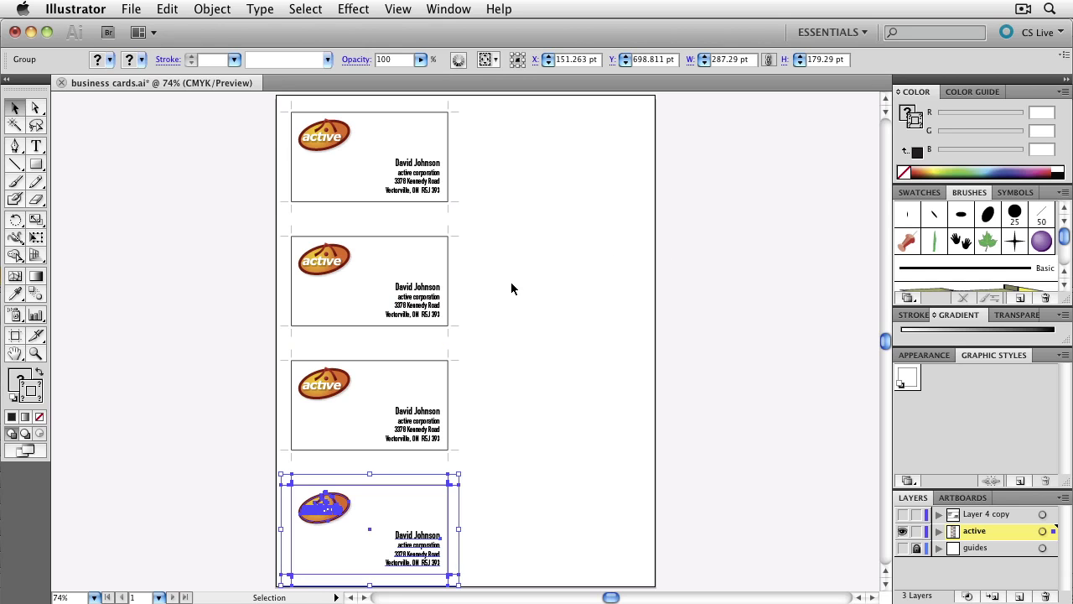
{"action": "left_click_drag", "start_coordinate": [513, 273], "coordinate": [312, 506]}
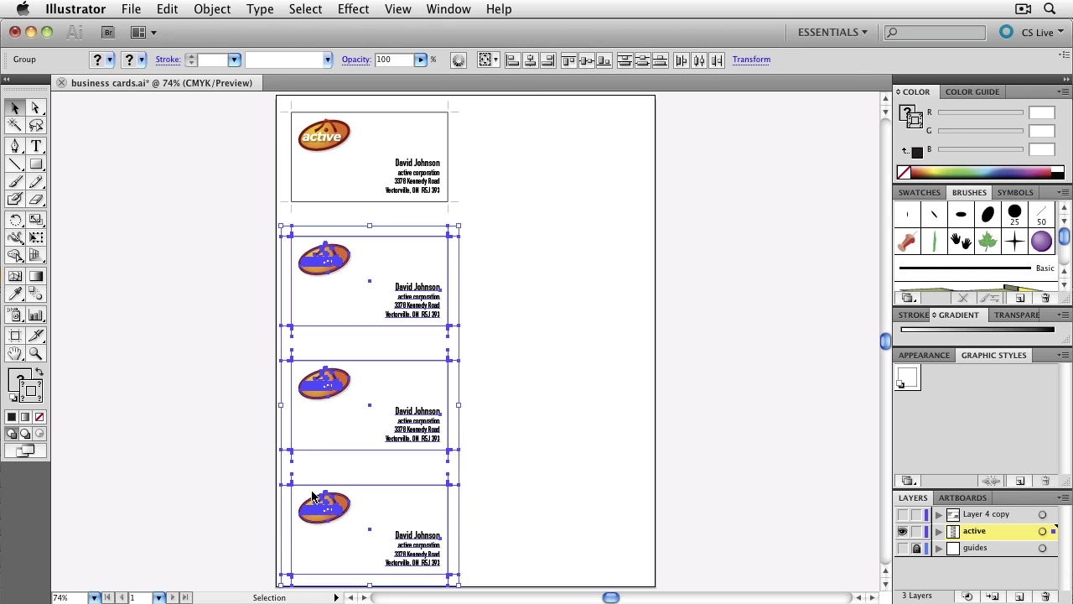
{"action": "key", "text": "Delete"}
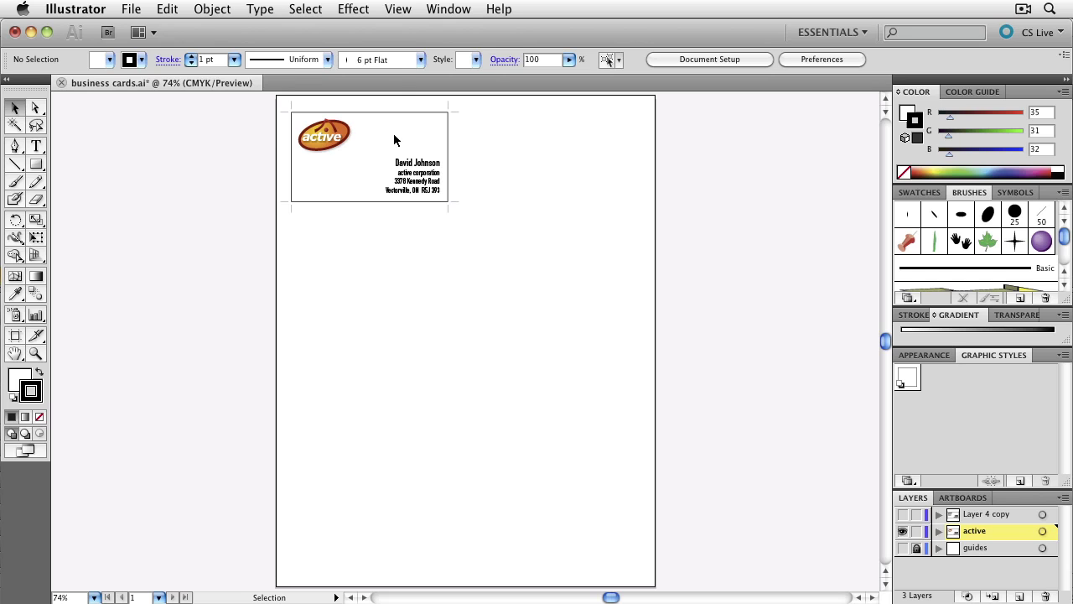
Apply a Transform effect to the first card: move vertical 200 pt, 3 copies, preview on.
{"action": "left_click", "coordinate": [423, 164]}
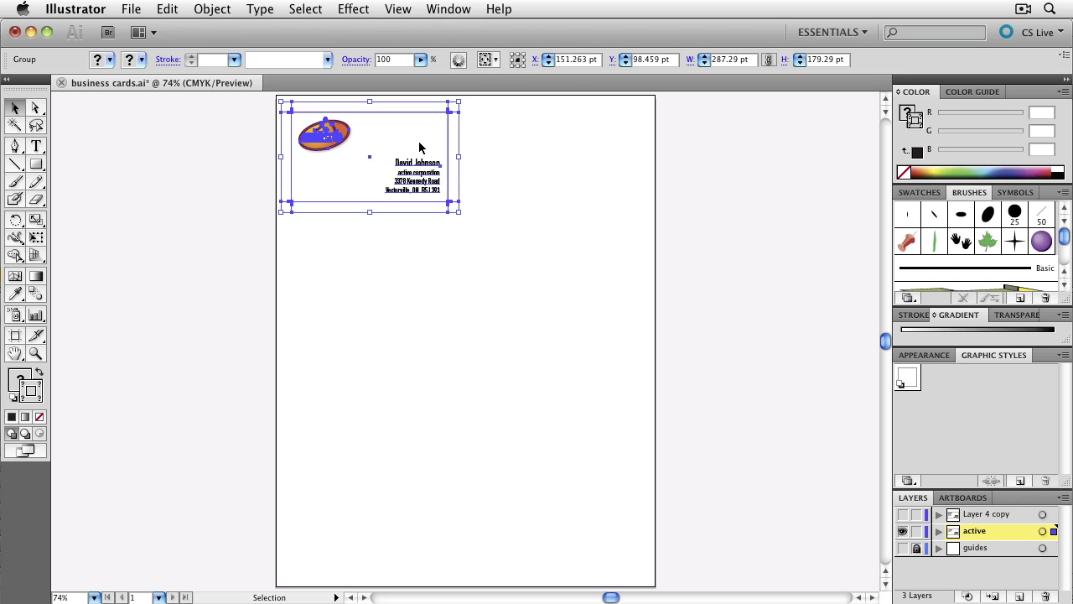
{"action": "left_click", "coordinate": [350, 9]}
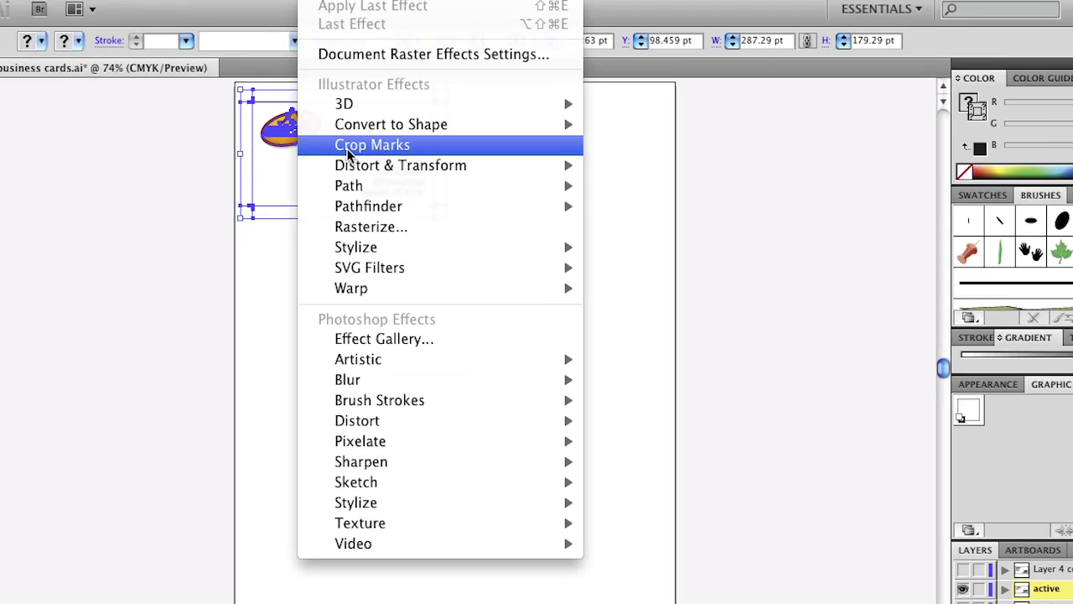
{"action": "mouse_move", "coordinate": [388, 171]}
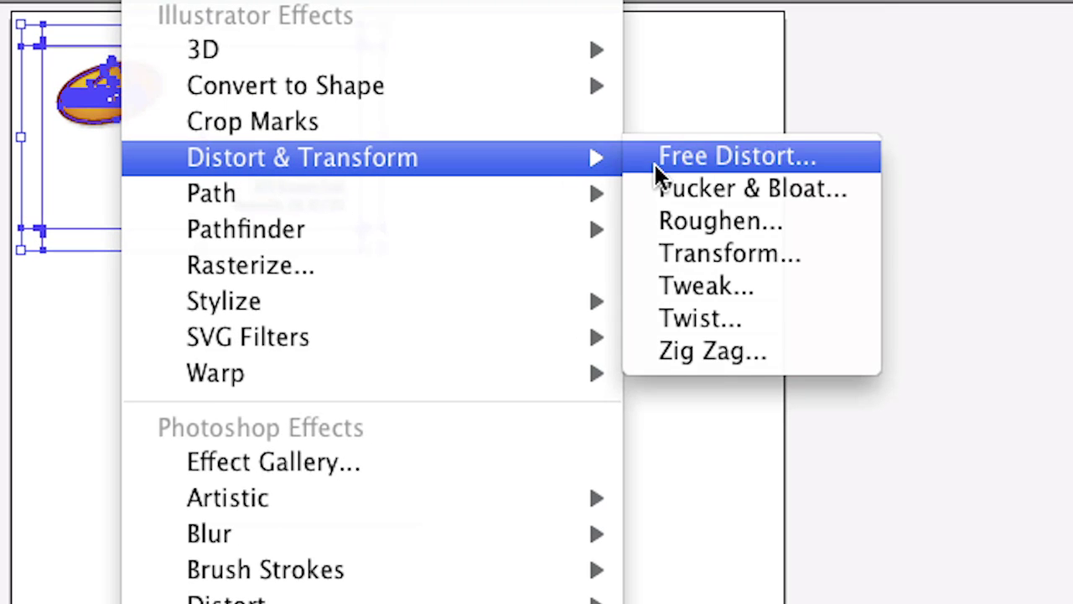
{"action": "left_click", "coordinate": [772, 253]}
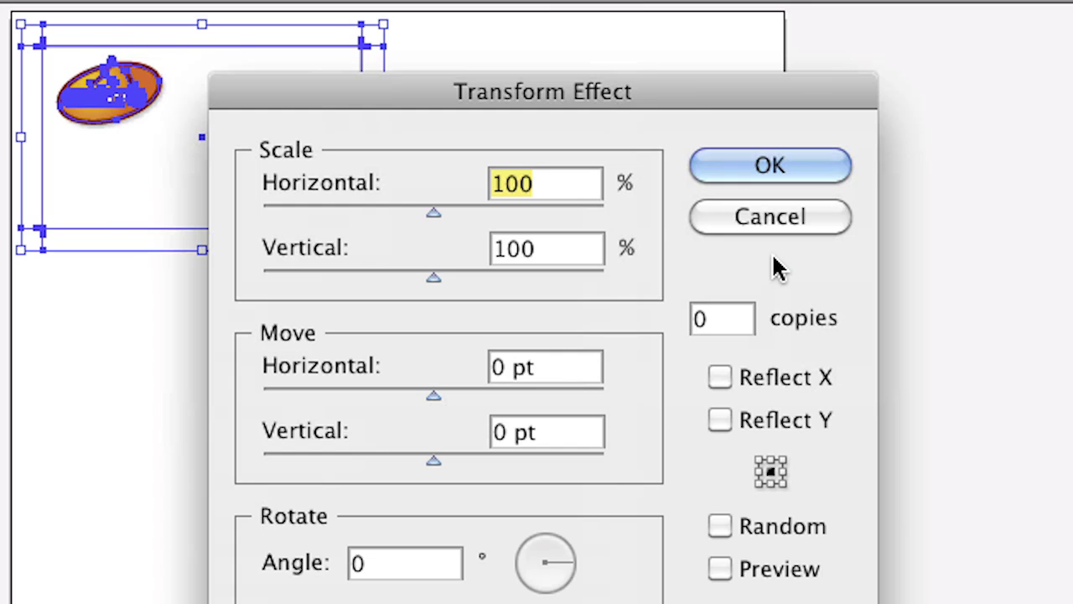
{"action": "left_click_drag", "start_coordinate": [692, 98], "coordinate": [903, 110]}
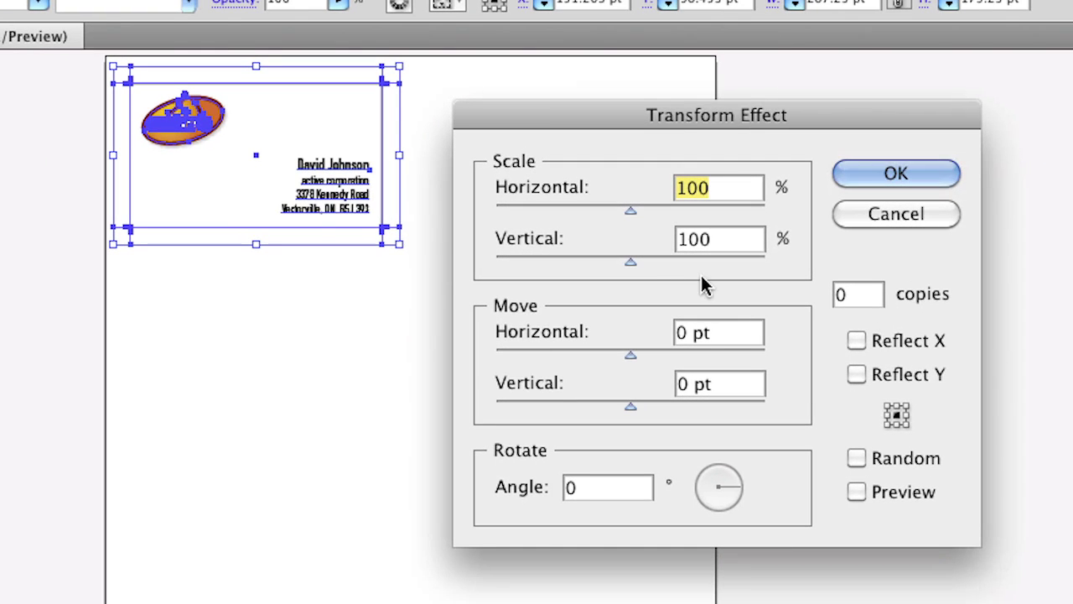
{"action": "left_click", "coordinate": [716, 383]}
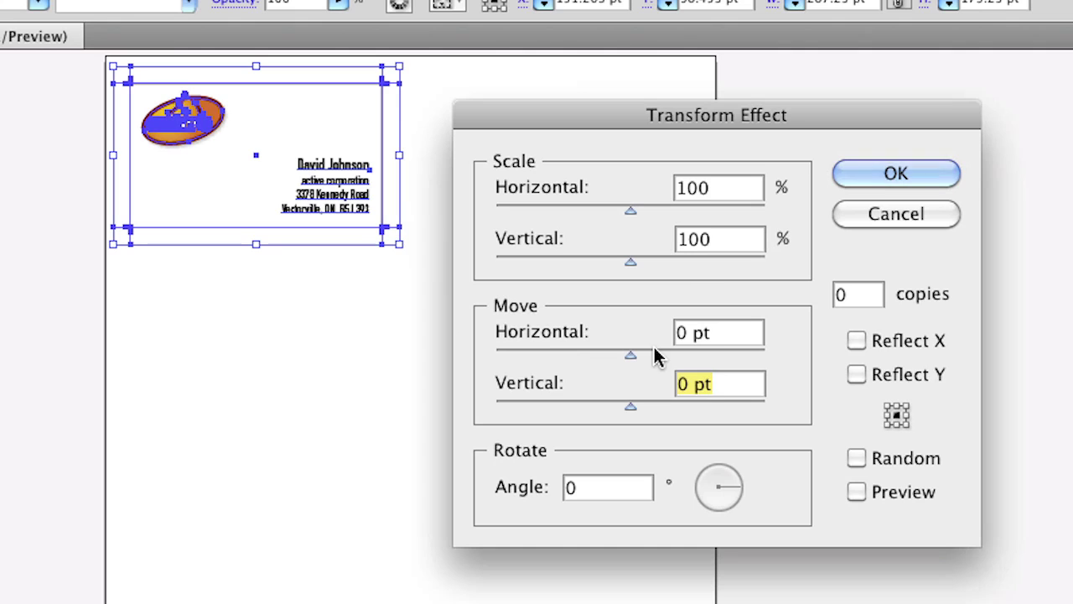
{"action": "type", "text": "-200"}
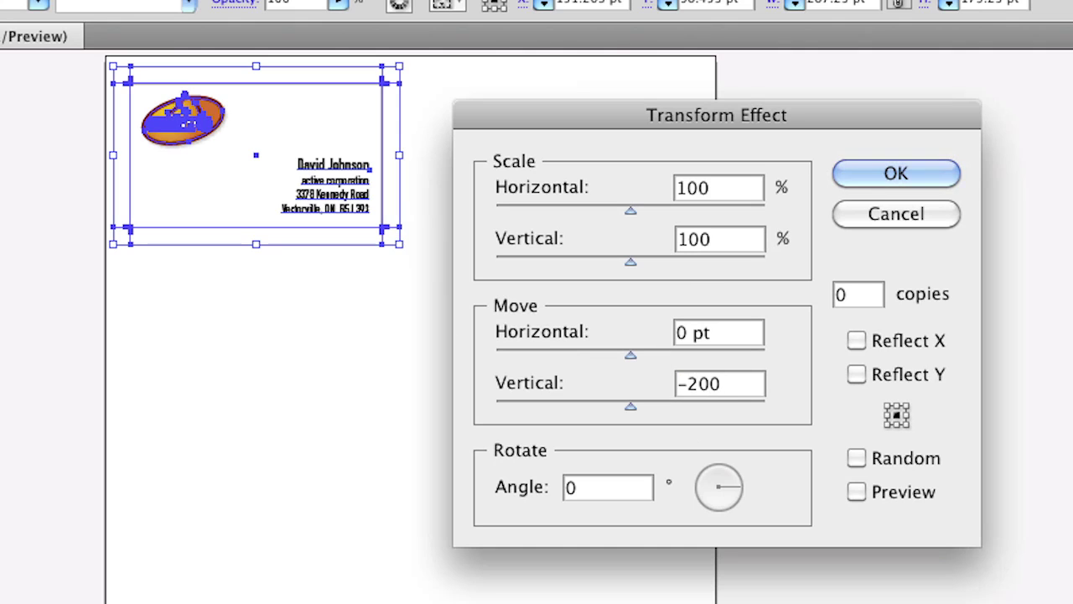
{"action": "left_click", "coordinate": [920, 493]}
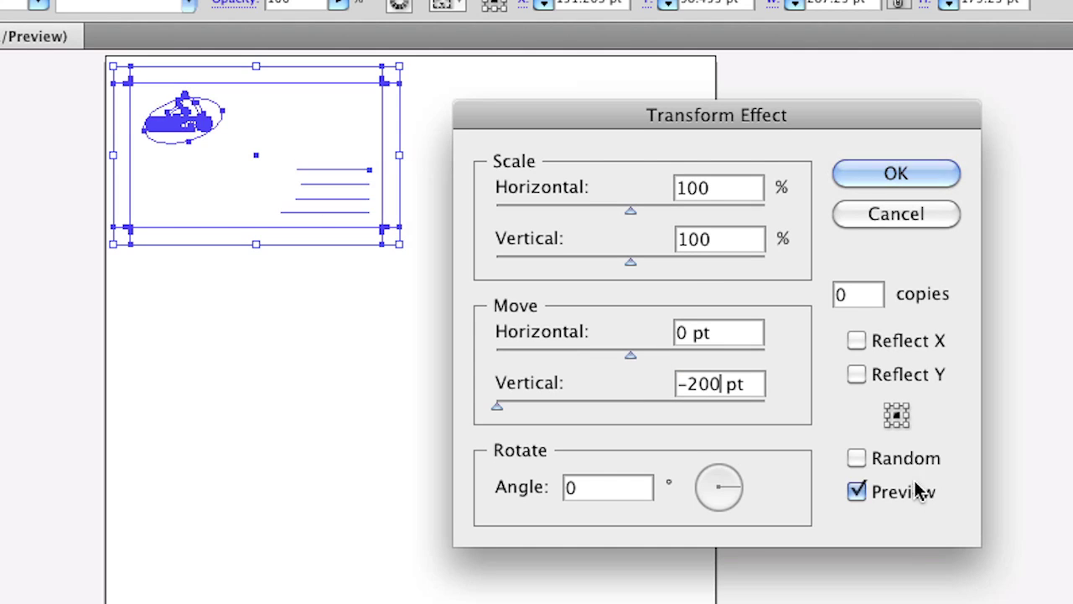
{"action": "left_click", "coordinate": [873, 295]}
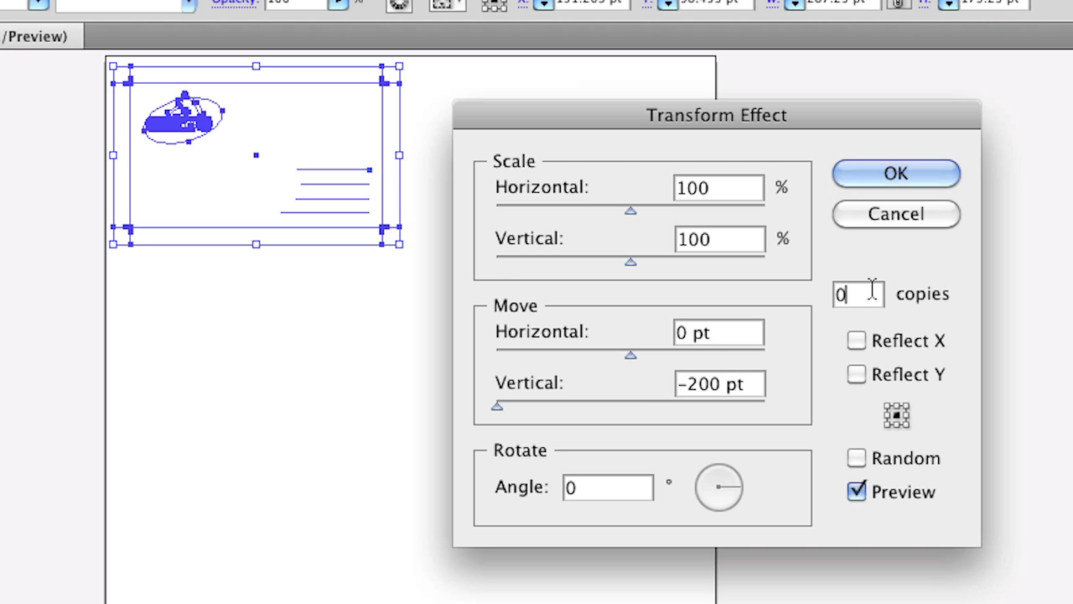
{"action": "key", "text": "Up"}
{"action": "key", "text": "Up"}
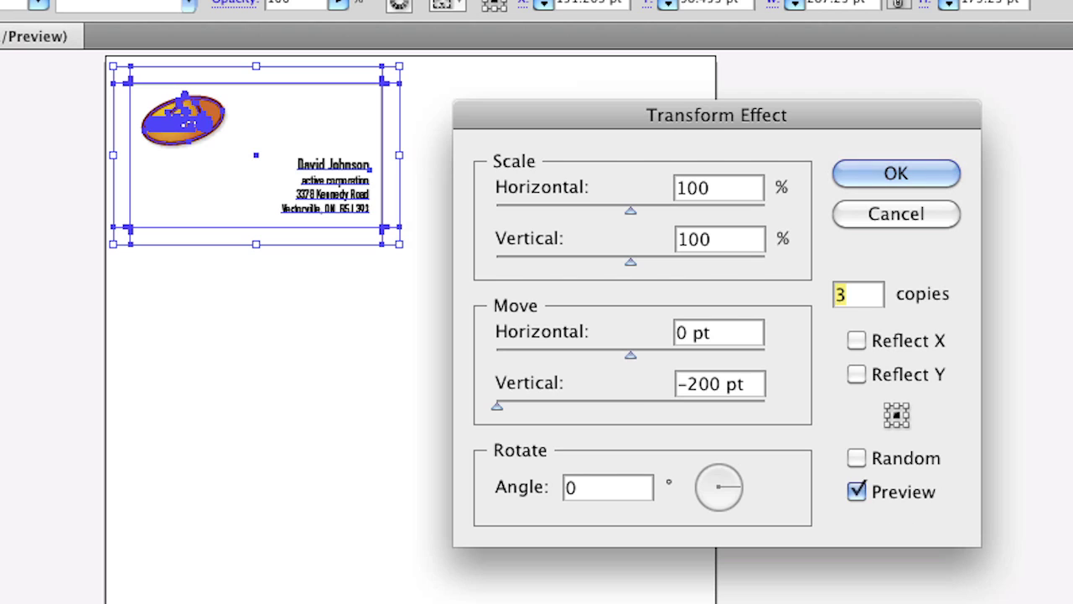
{"action": "left_click", "coordinate": [688, 388]}
{"action": "key", "text": "BackSpace"}
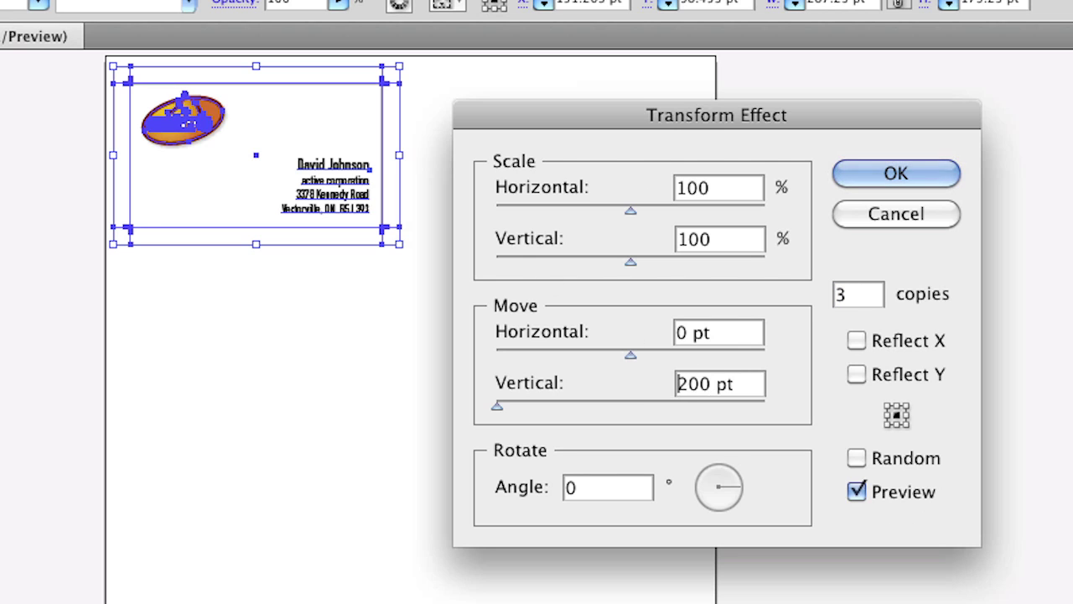
{"action": "key", "text": "Tab"}
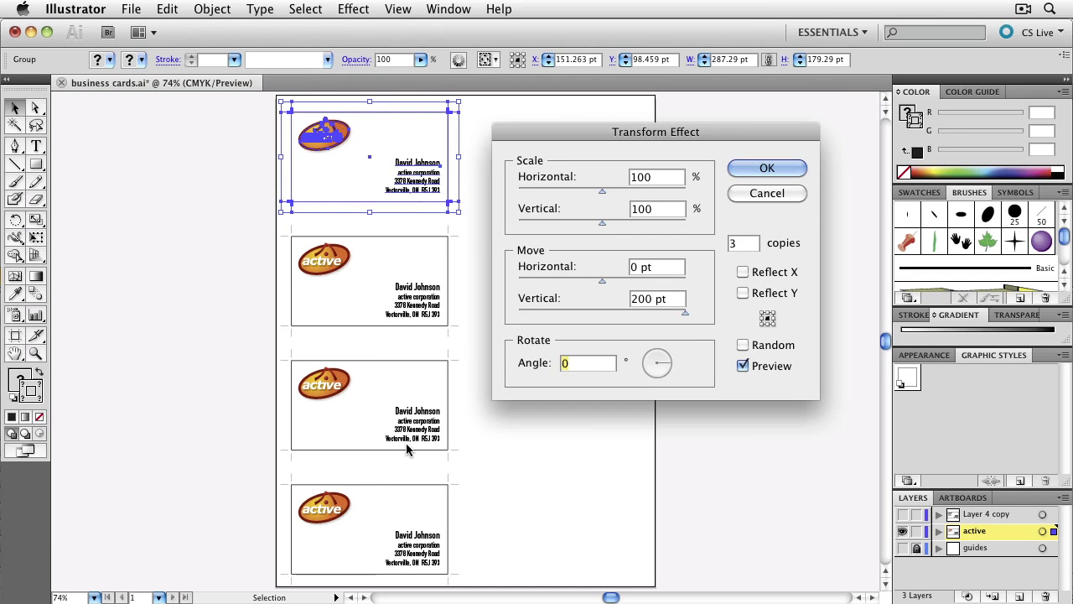
{"action": "left_click", "coordinate": [768, 168]}
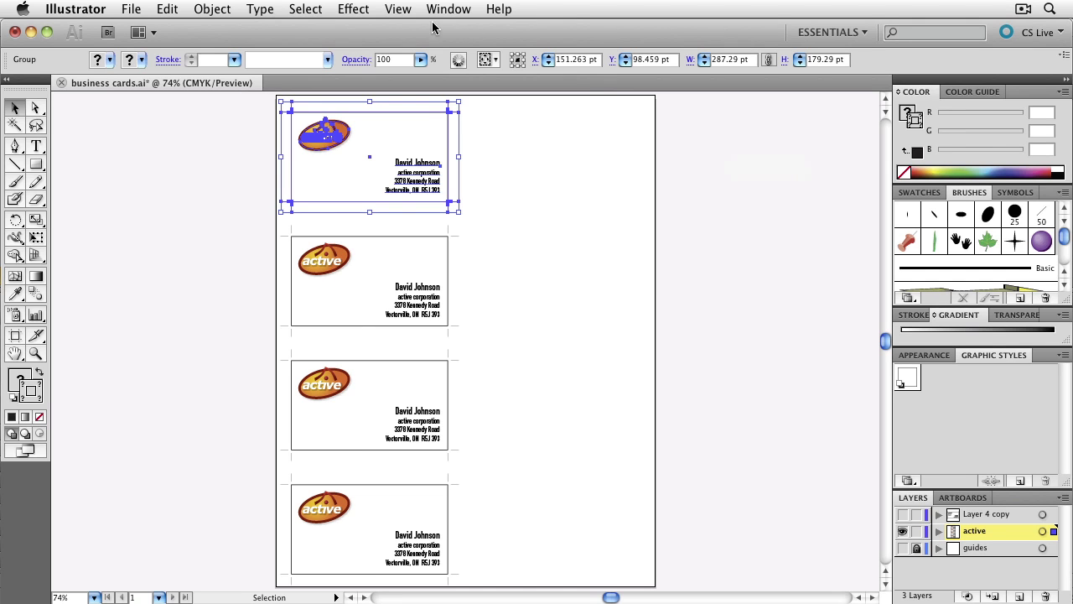
Add a second Transform effect with horizontal move 300 pt and 1 copy, previewed live.
{"action": "left_click", "coordinate": [342, 7]}
{"action": "left_click", "coordinate": [335, 71]}
{"action": "left_click", "coordinate": [353, 9]}
{"action": "mouse_move", "coordinate": [385, 171]}
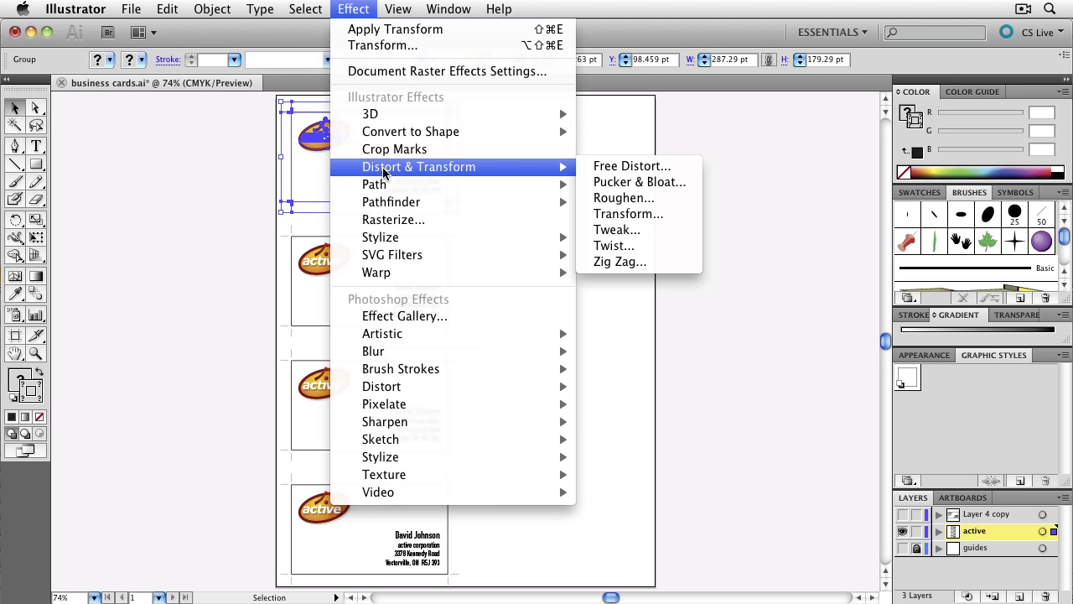
{"action": "left_click", "coordinate": [652, 214]}
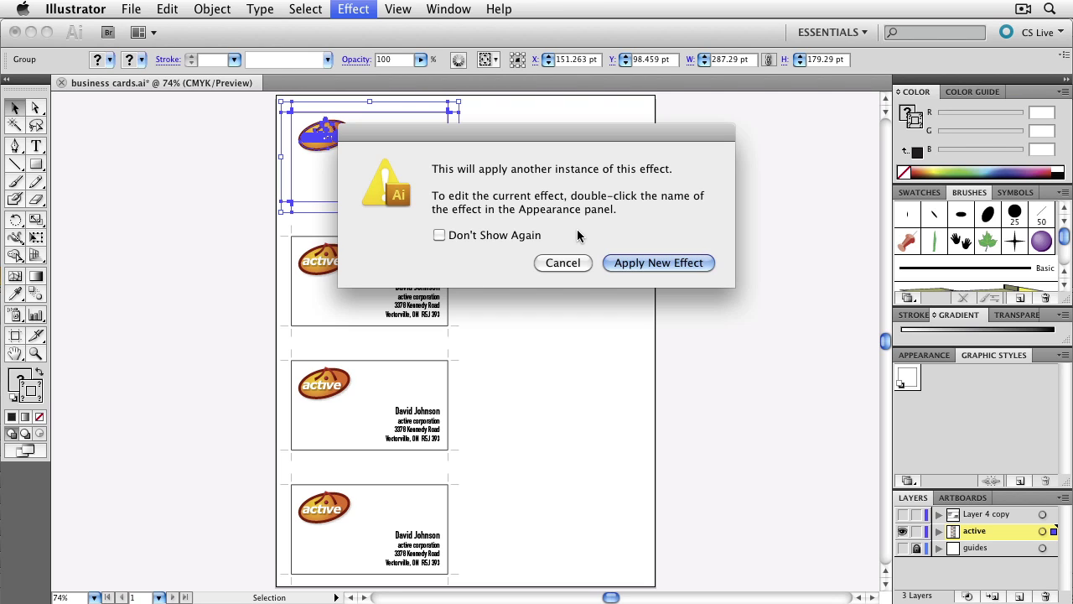
{"action": "left_click", "coordinate": [687, 263]}
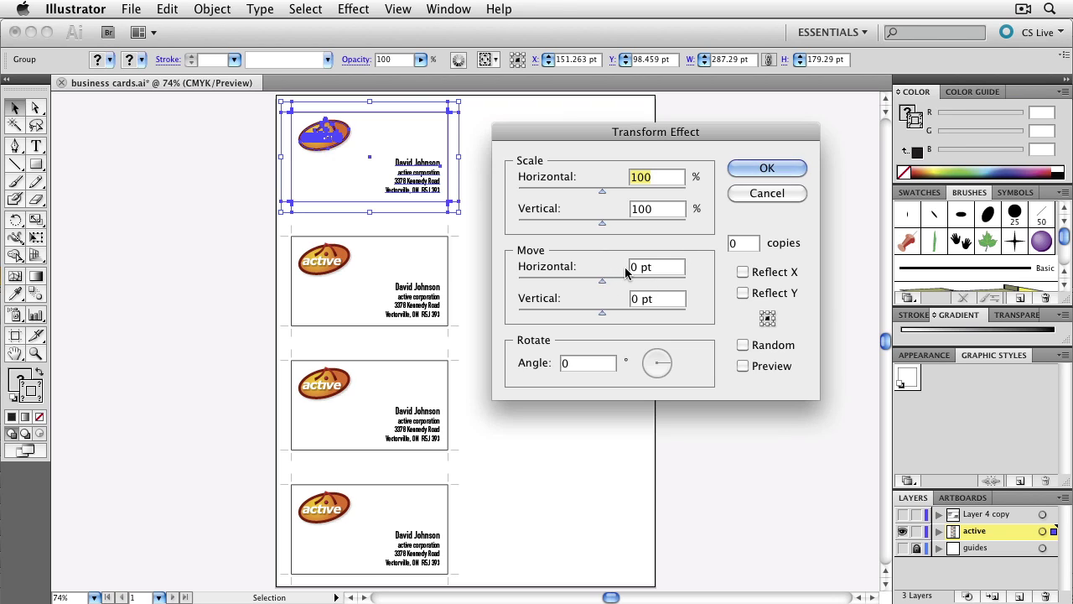
{"action": "left_click", "coordinate": [768, 368]}
{"action": "left_click", "coordinate": [632, 268]}
{"action": "type", "text": "30"}
{"action": "key", "text": "Tab"}
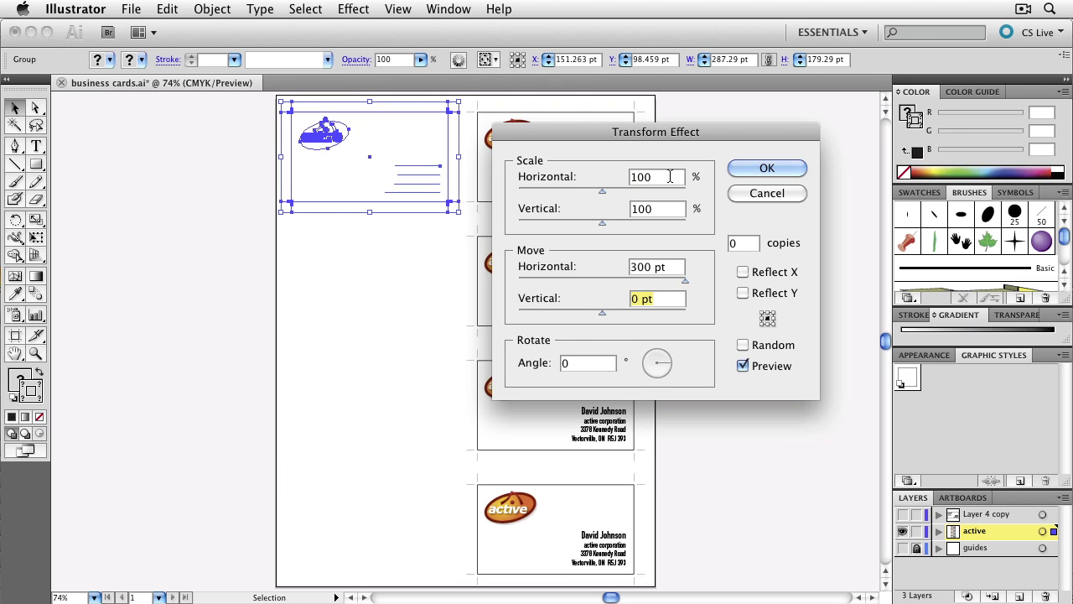
{"action": "double_click", "coordinate": [744, 243]}
{"action": "type", "text": "1"}
{"action": "left_click", "coordinate": [770, 168]}
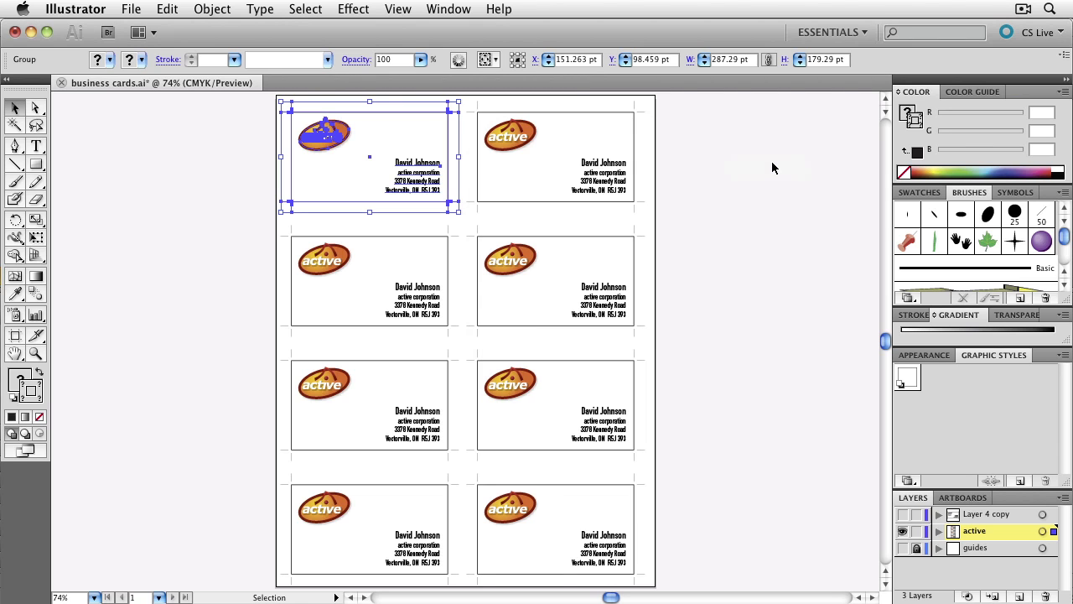
{"action": "key", "text": "a"}
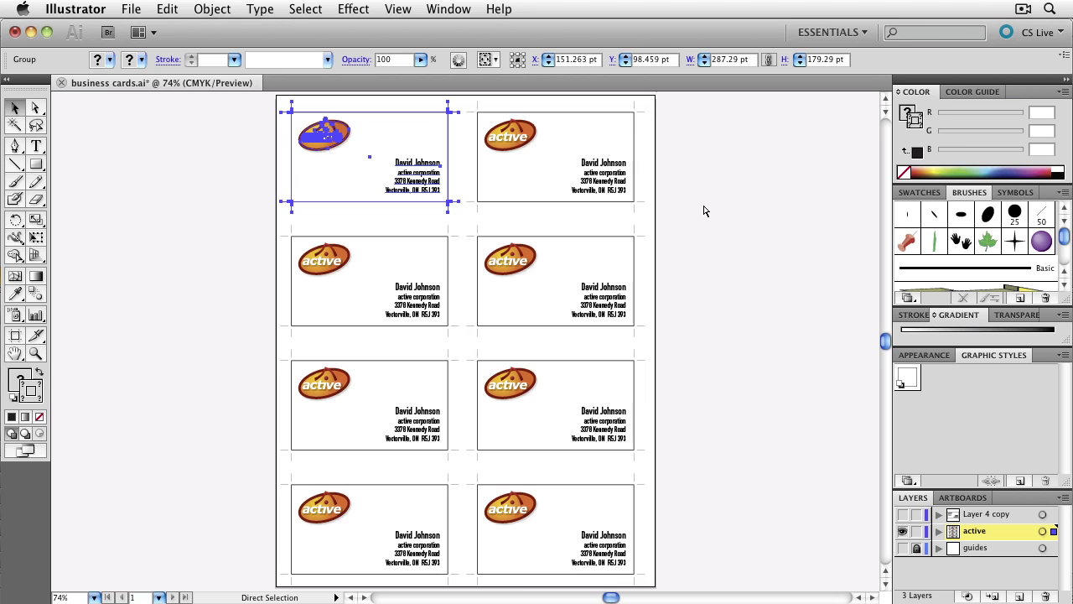
{"action": "key", "text": "super+y"}
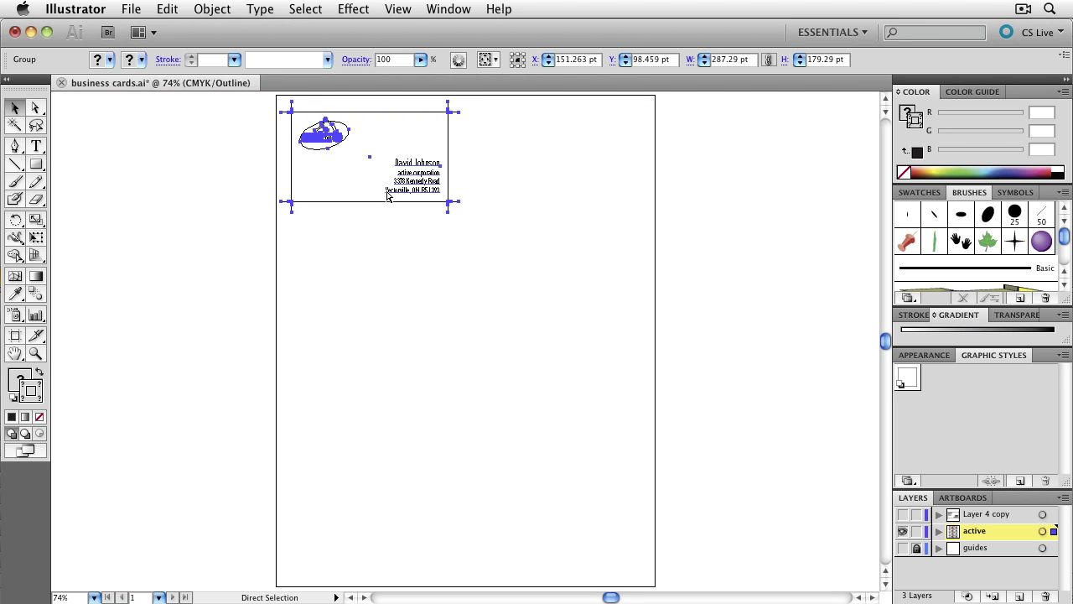
{"action": "key", "text": "super+y"}
{"action": "key", "text": "v"}
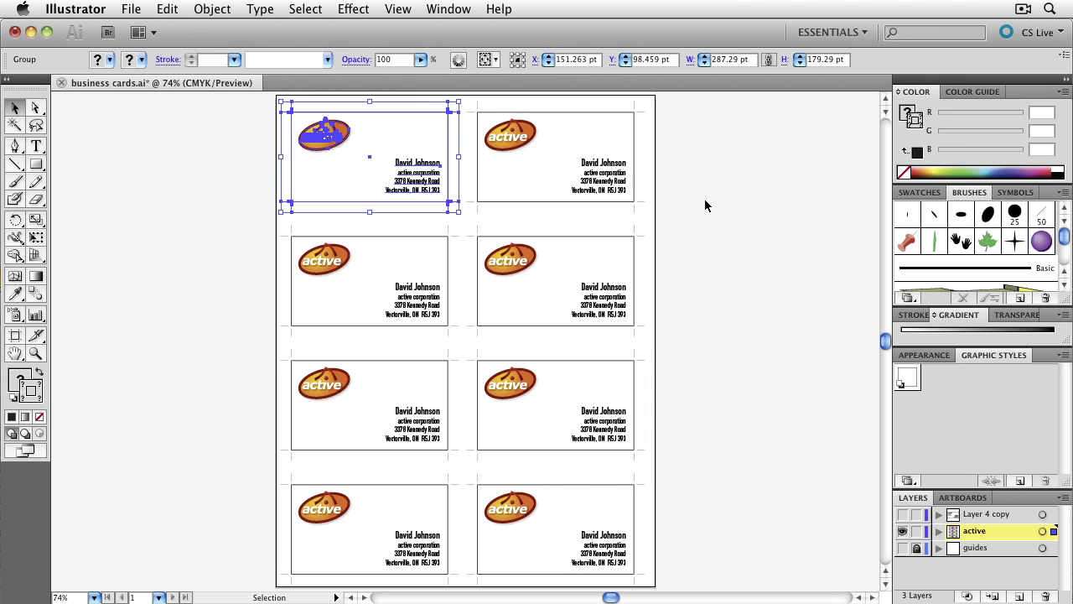
{"action": "left_click", "coordinate": [922, 356]}
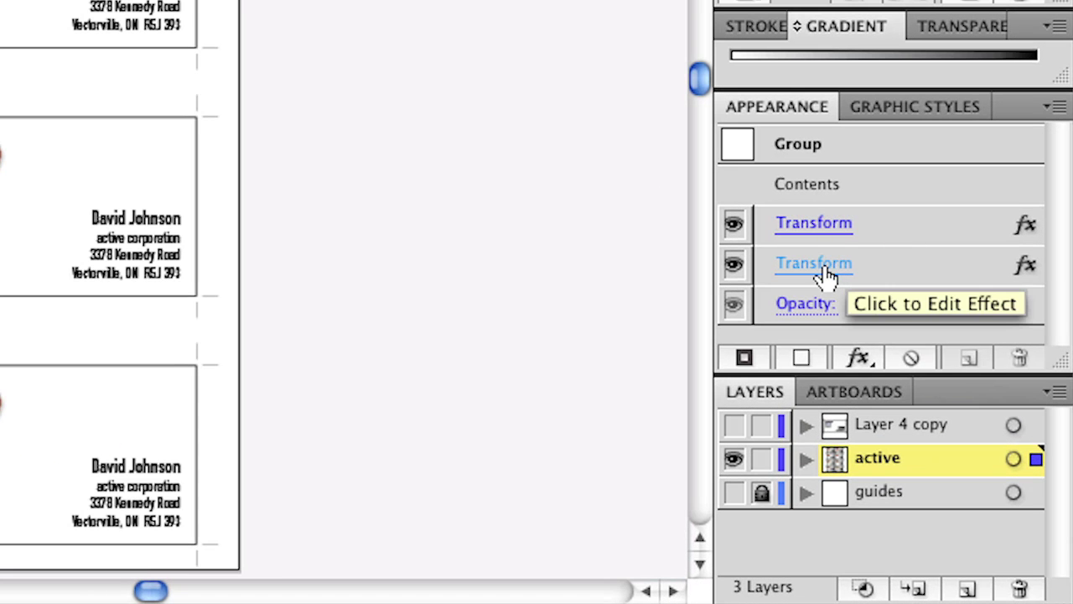
{"action": "left_click", "coordinate": [814, 264]}
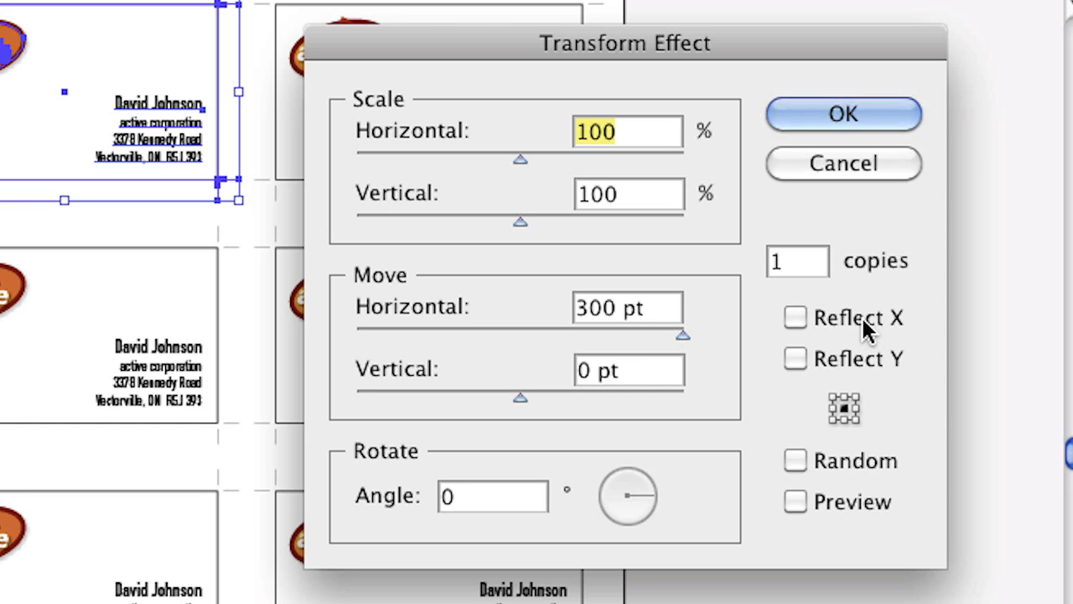
{"action": "left_click", "coordinate": [840, 168]}
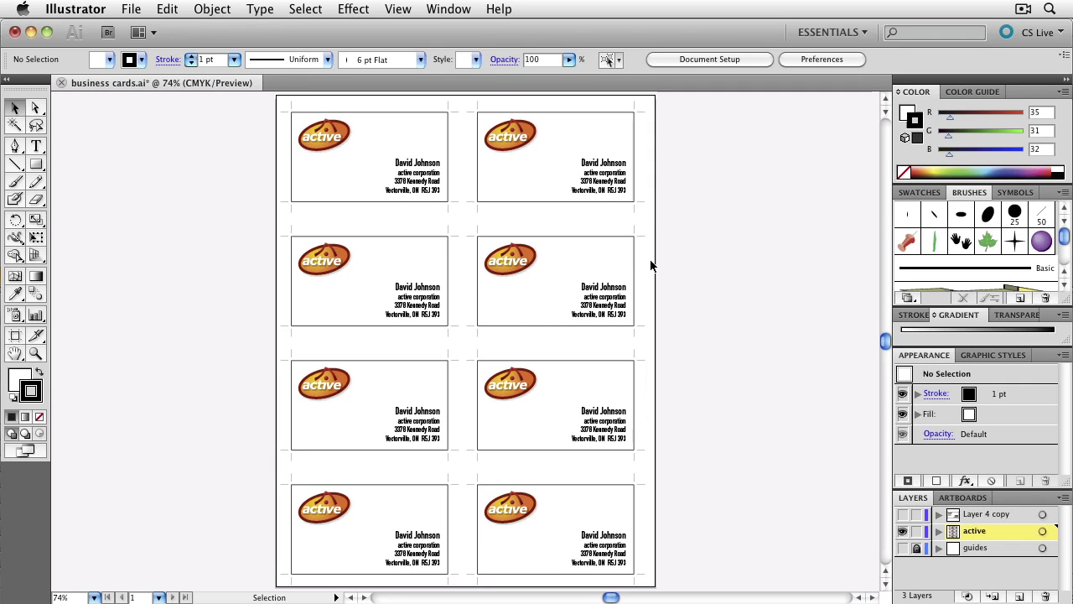
Enter the top-left card group to reach its name text, then exit isolation again.
{"action": "left_click", "coordinate": [418, 170]}
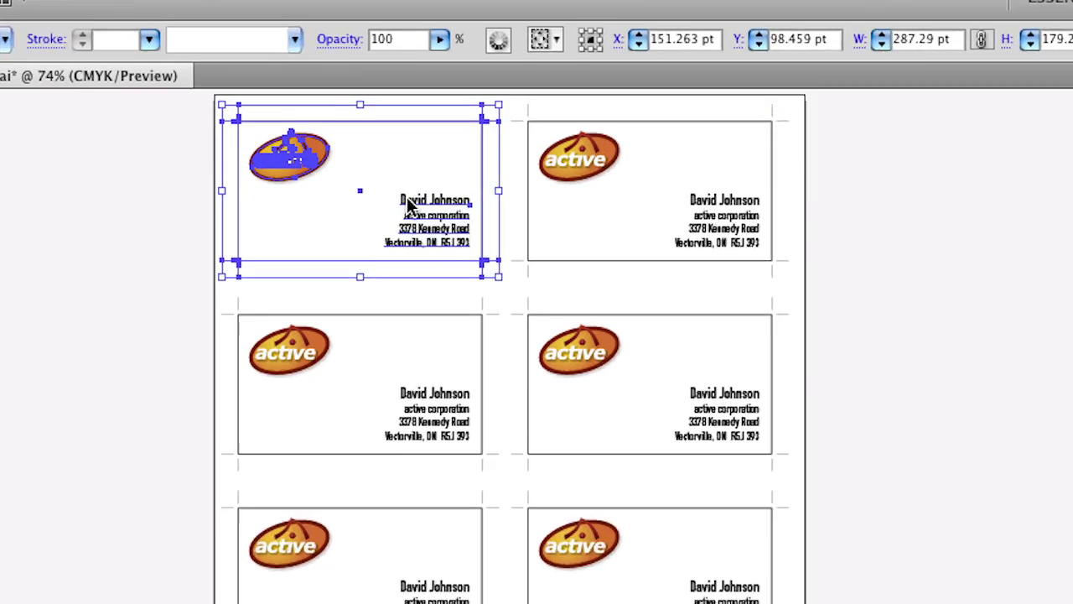
{"action": "key", "text": "super+shift+a"}
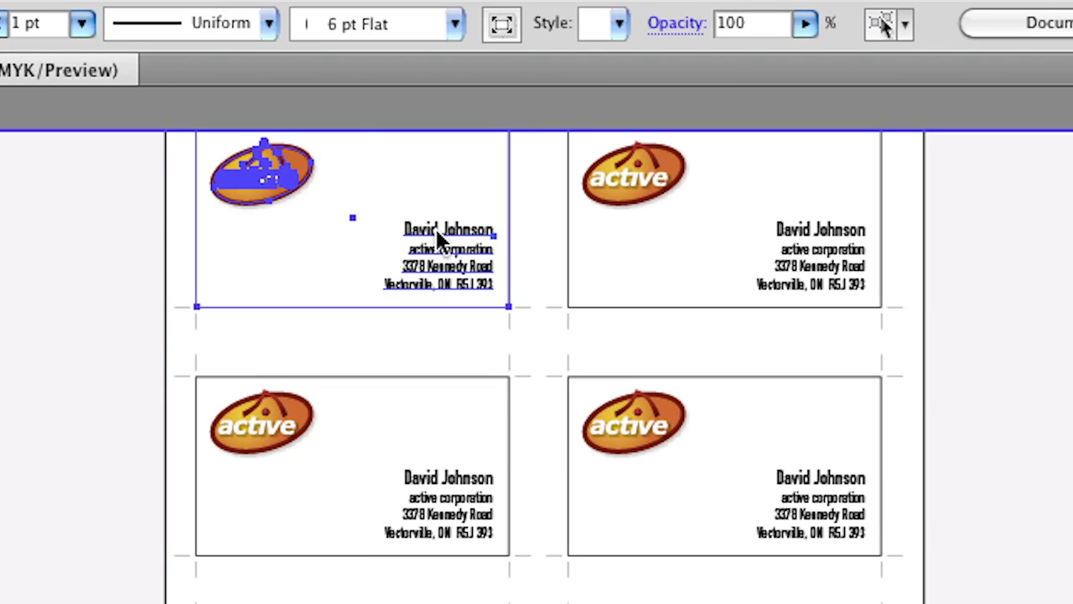
{"action": "double_click", "coordinate": [436, 234]}
{"action": "double_click", "coordinate": [448, 247]}
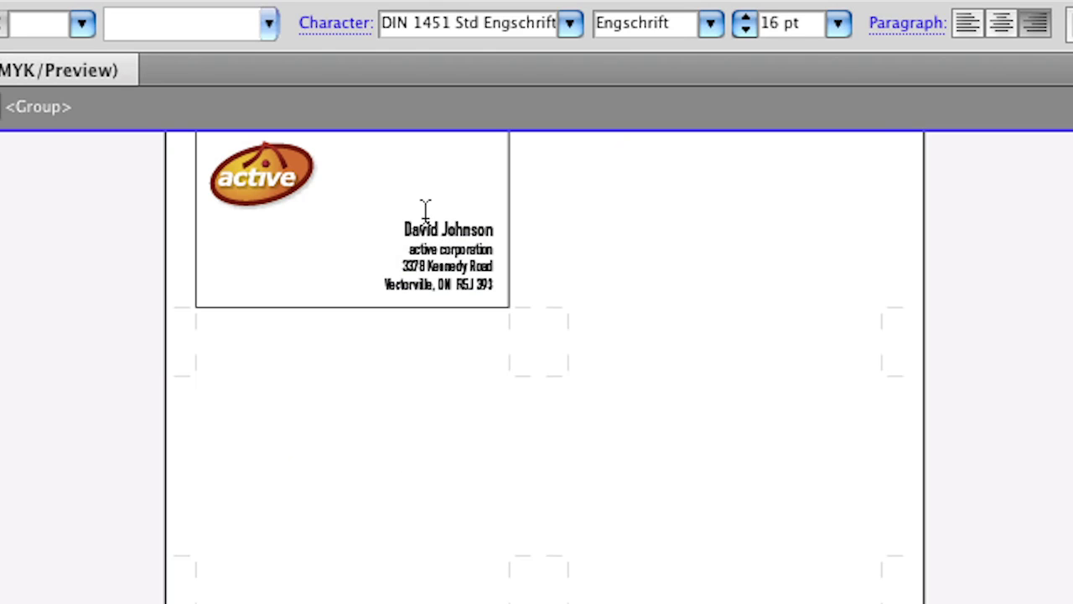
{"action": "key", "text": "Escape"}
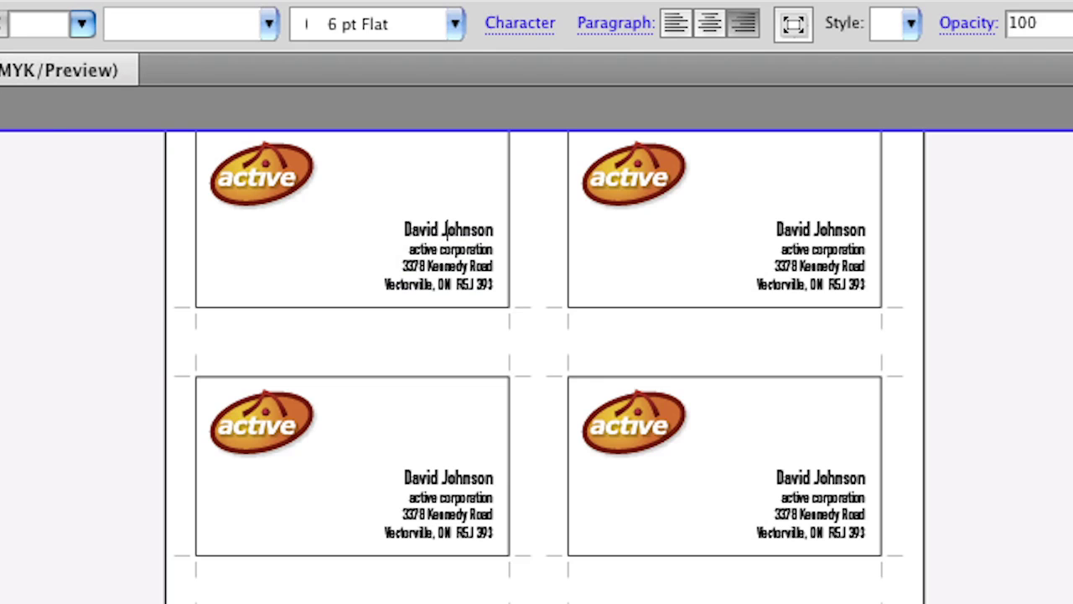
{"action": "key", "text": "Escape"}
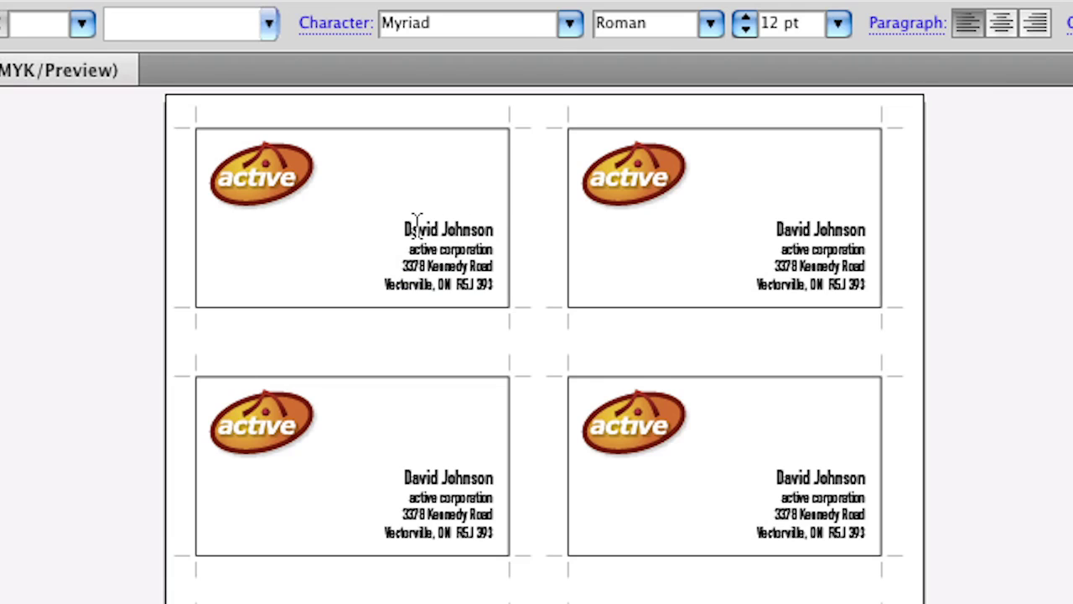
Select the name on the first card and type the new name over it.
{"action": "left_click", "coordinate": [407, 228]}
{"action": "left_click_drag", "start_coordinate": [404, 228], "coordinate": [474, 221]}
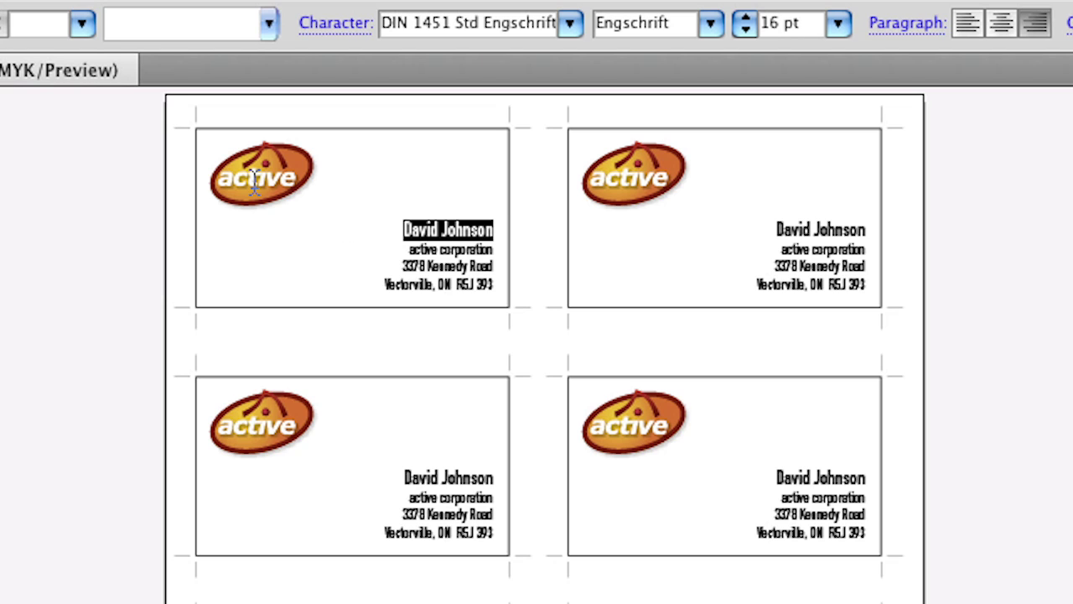
{"action": "type", "text": "Davey"}
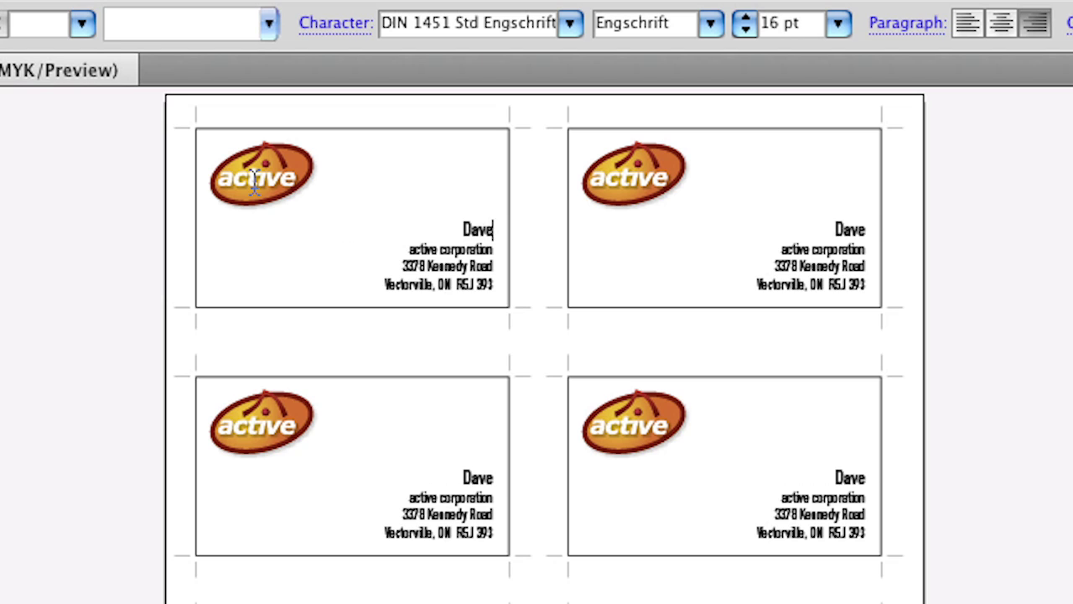
{"action": "type", "text": " Jones"}
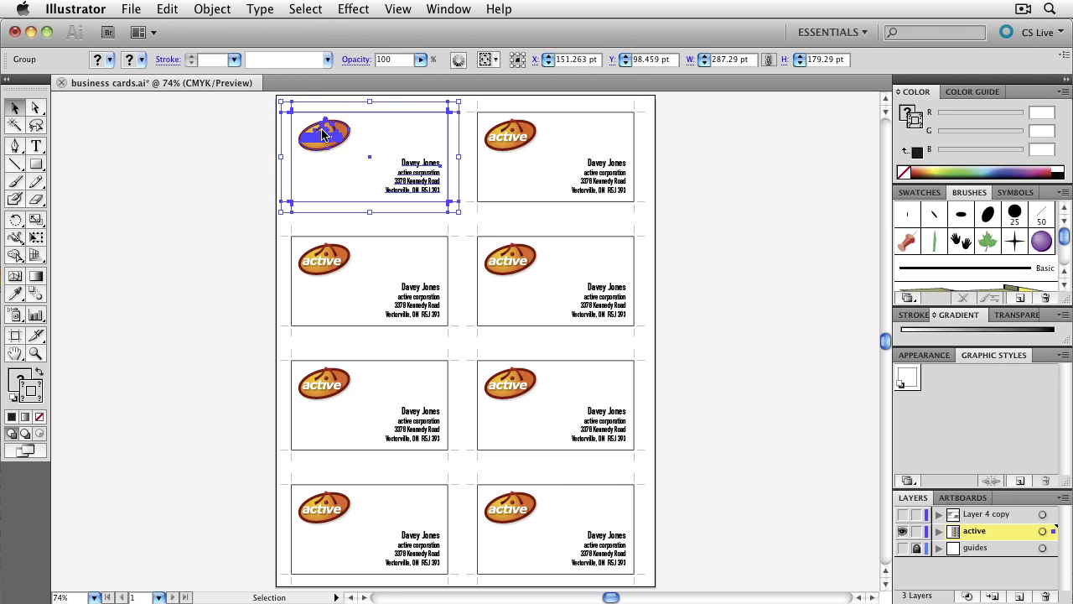
Save the card's effects as a graphic style and apply it to the WHEELS card on Layer 4 copy.
{"action": "left_click_drag", "start_coordinate": [322, 134], "coordinate": [983, 415]}
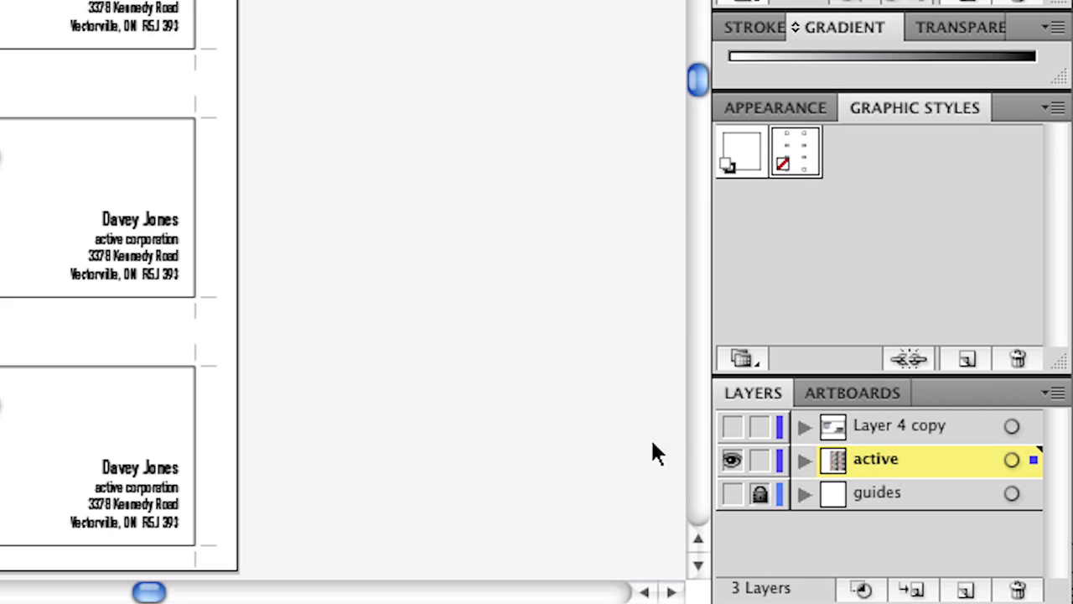
{"action": "left_click", "coordinate": [731, 459]}
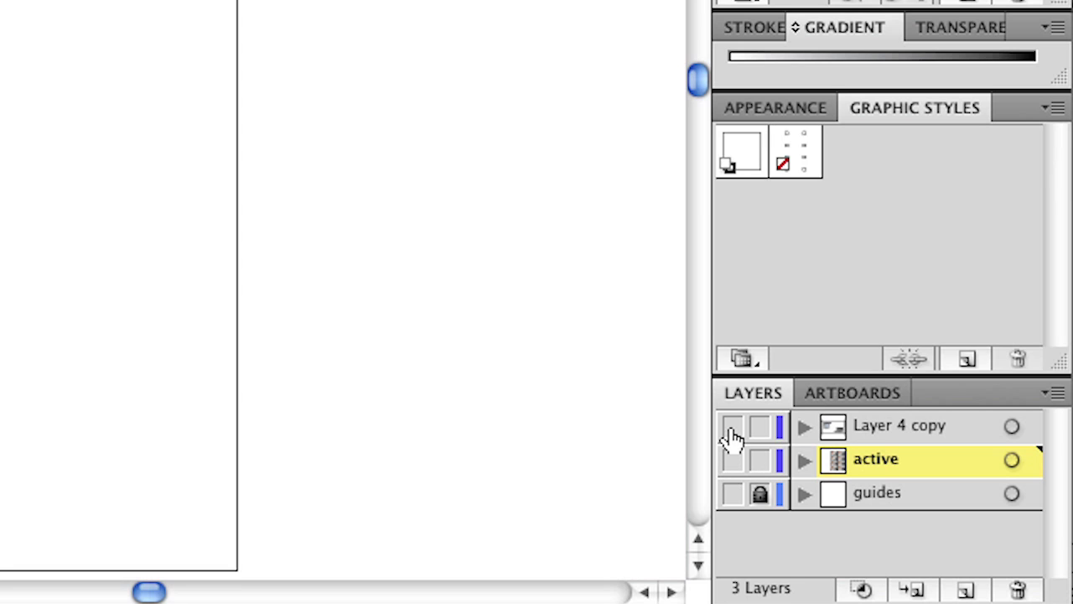
{"action": "left_click", "coordinate": [731, 429]}
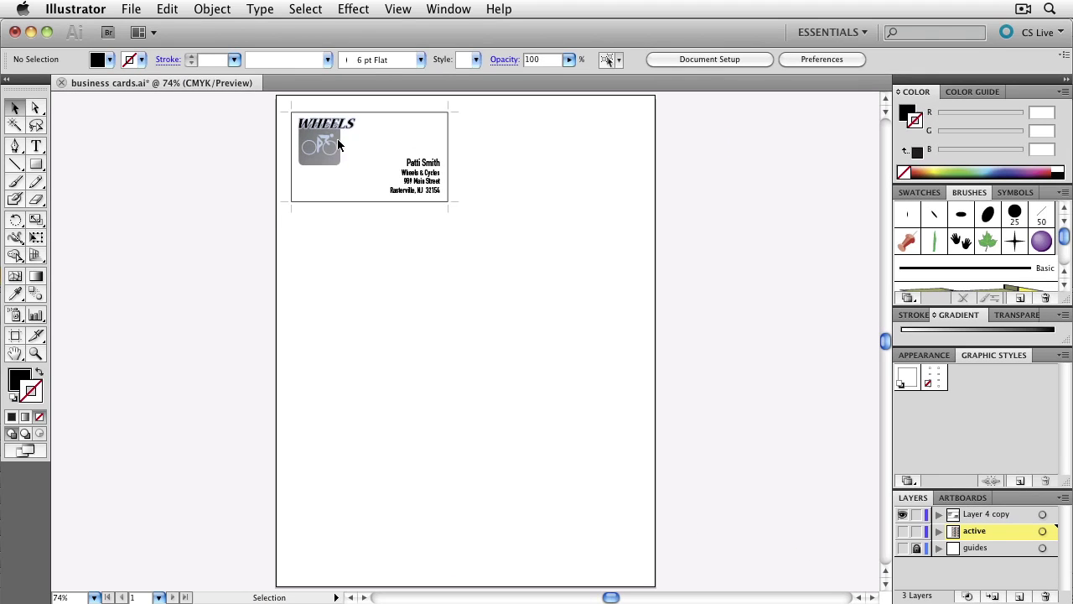
{"action": "left_click", "coordinate": [337, 144]}
{"action": "left_click", "coordinate": [935, 378]}
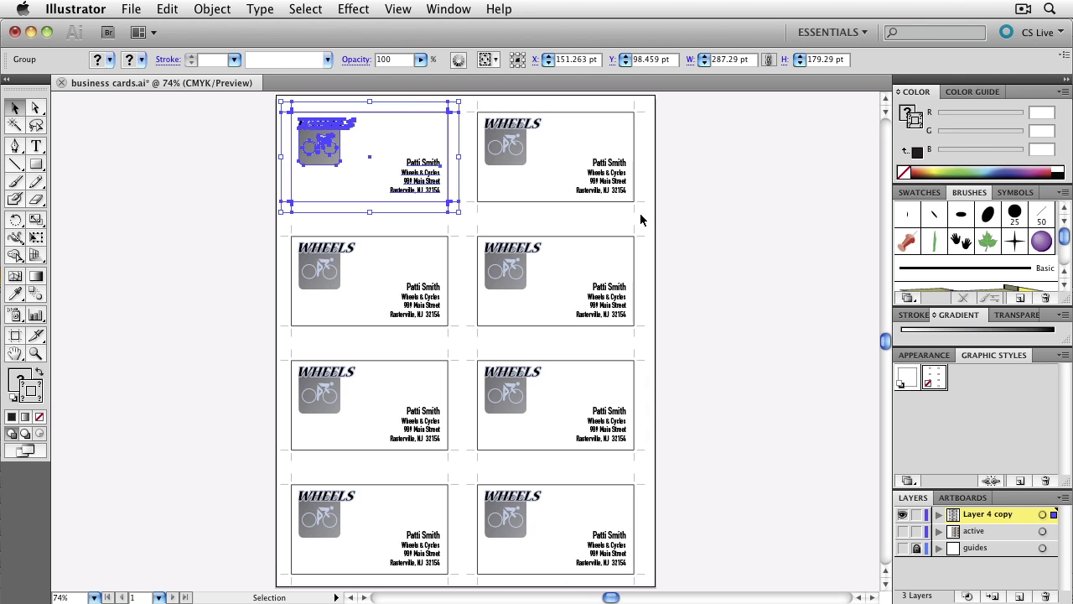
{"action": "left_click", "coordinate": [741, 220]}
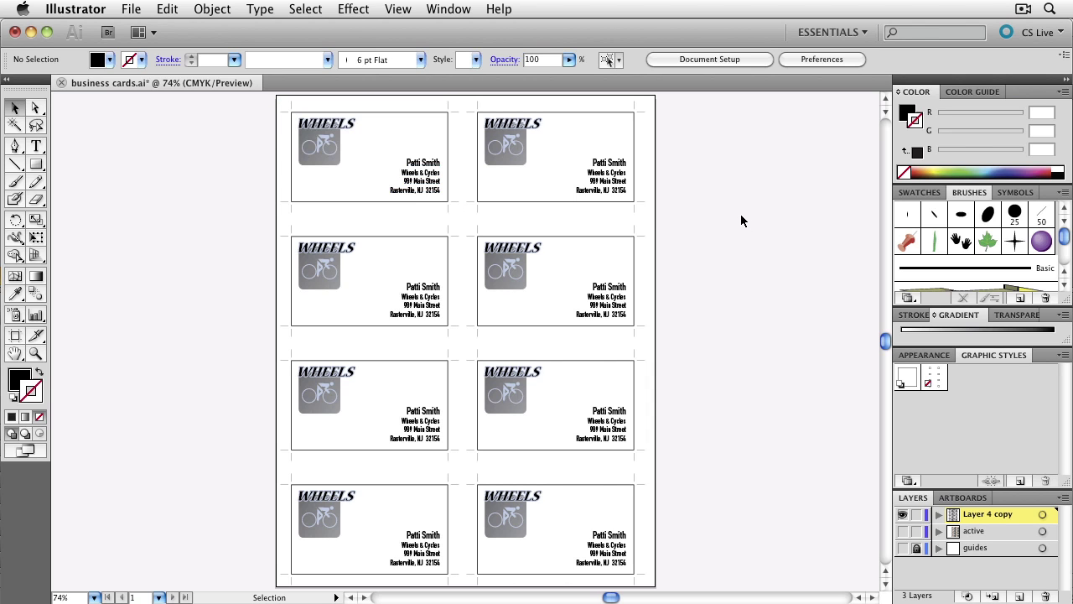